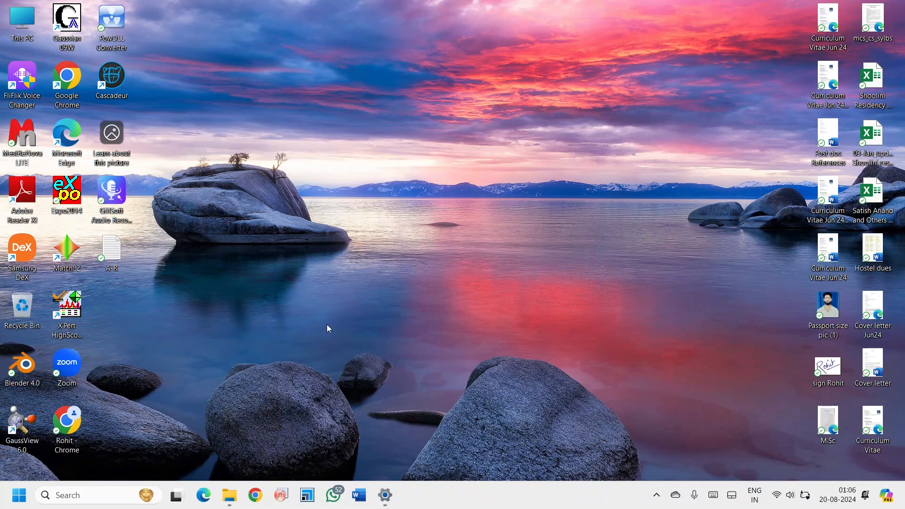
# - Launch OriginPro with the Book1 worksheet maximized, and minimize the program to return to the desktop
pyautogui.click(282, 501)
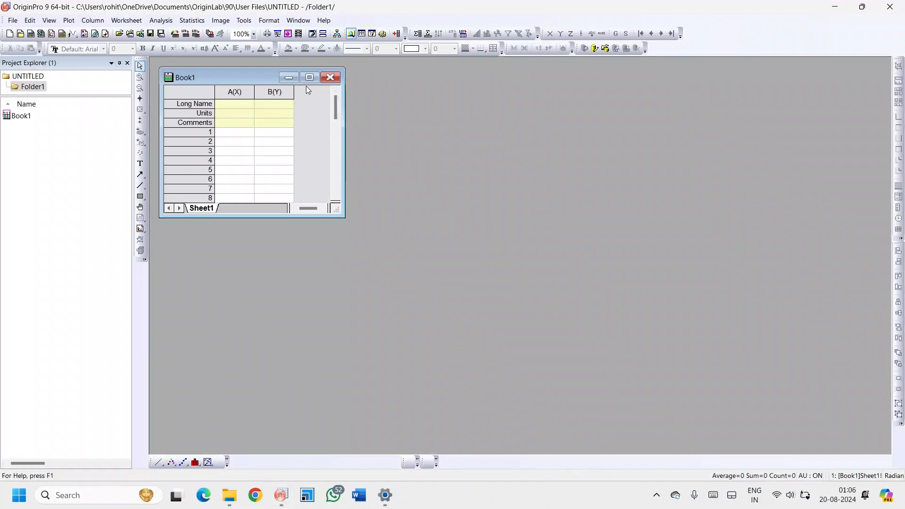
pyautogui.click(310, 77)
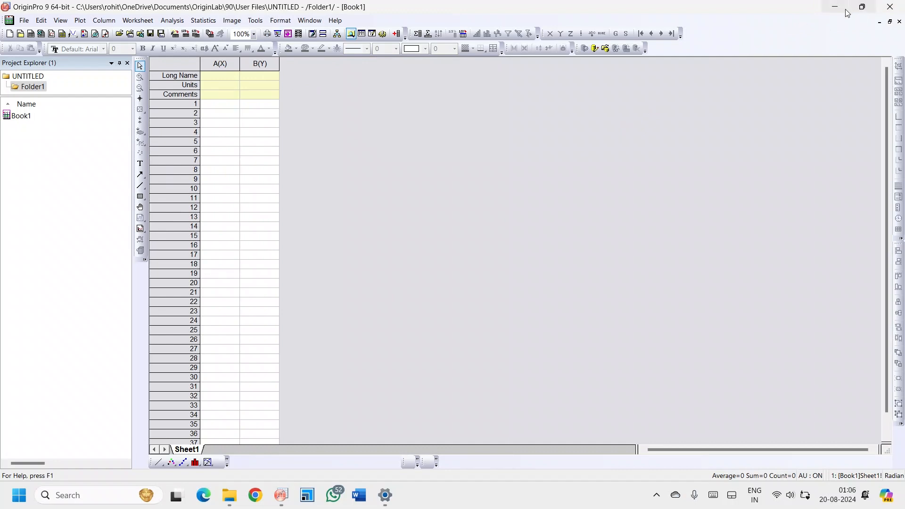
pyautogui.click(830, 9)
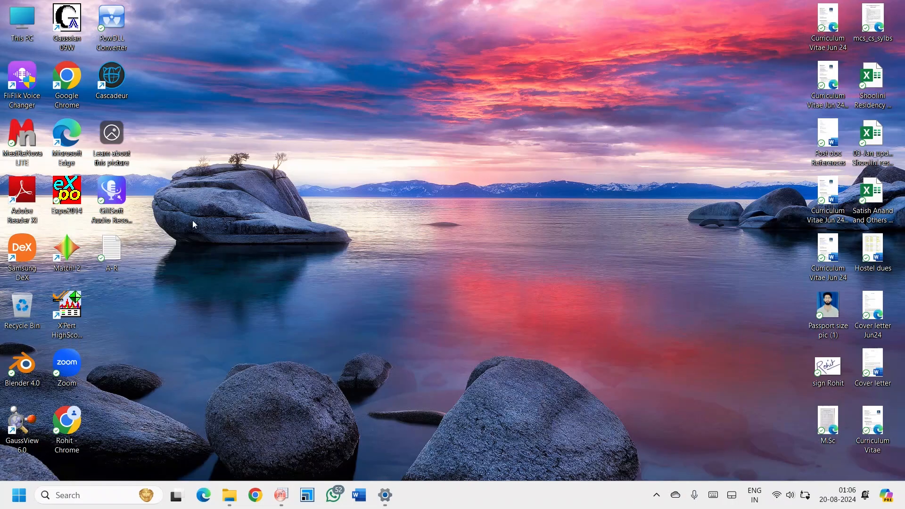
# - Open the A-R text file from the desktop, copy all of its data, and minimize the file's window
pyautogui.doubleClick(111, 257)
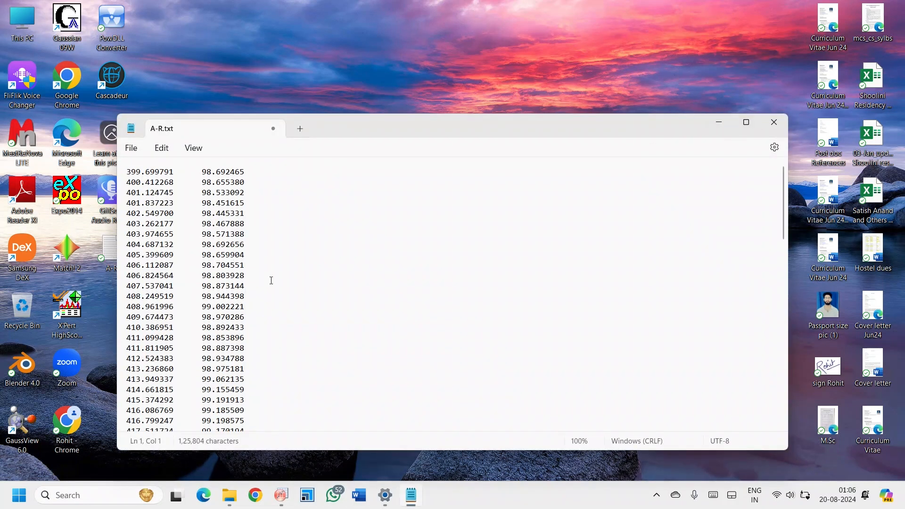
pyautogui.hotkey('ctrl', 'a')
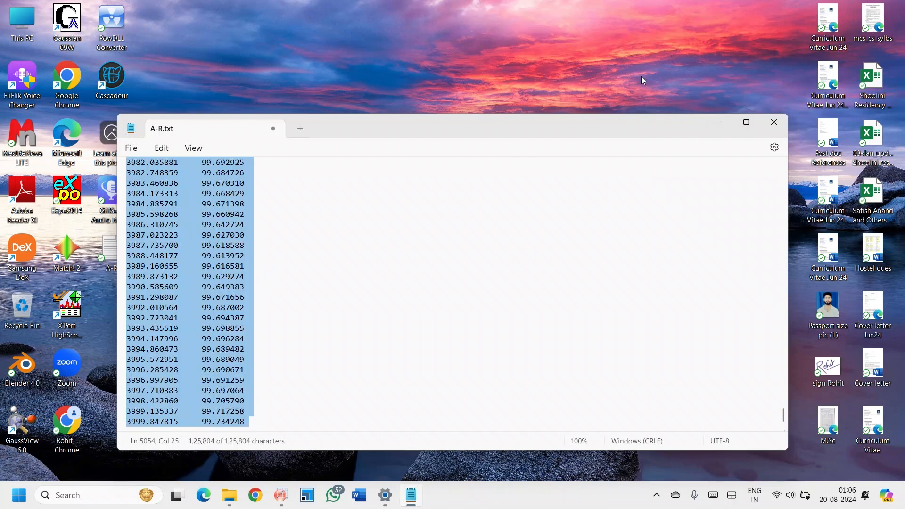
pyautogui.click(719, 122)
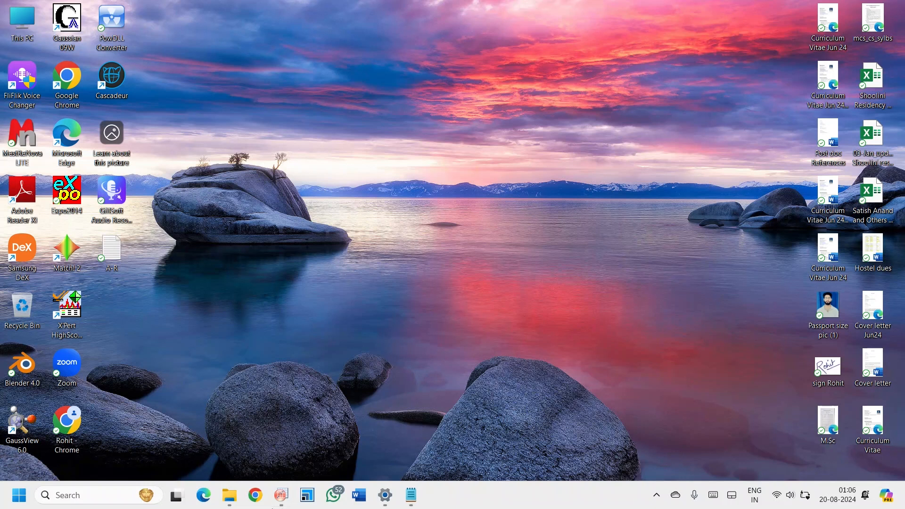
# - Switch to OriginPro and paste the copied data into Book1, starting at row 1 of column A(X)
pyautogui.click(282, 500)
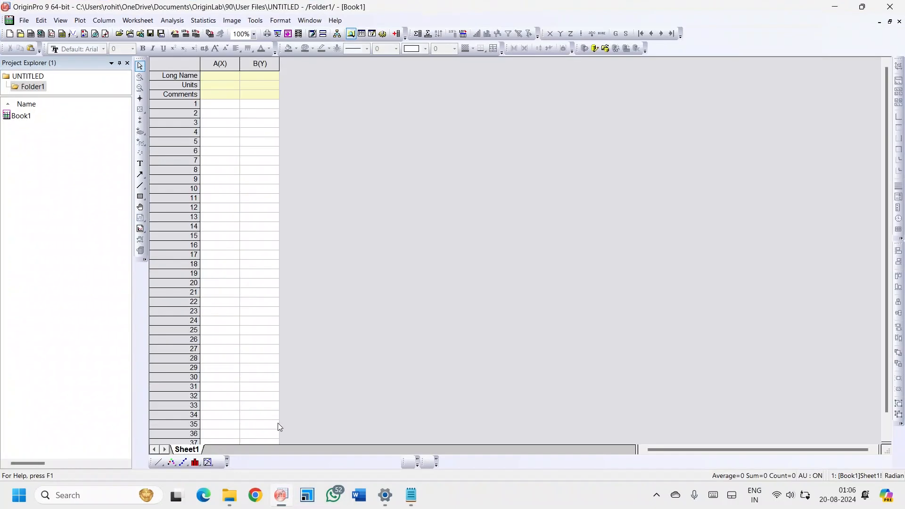
pyautogui.click(218, 104)
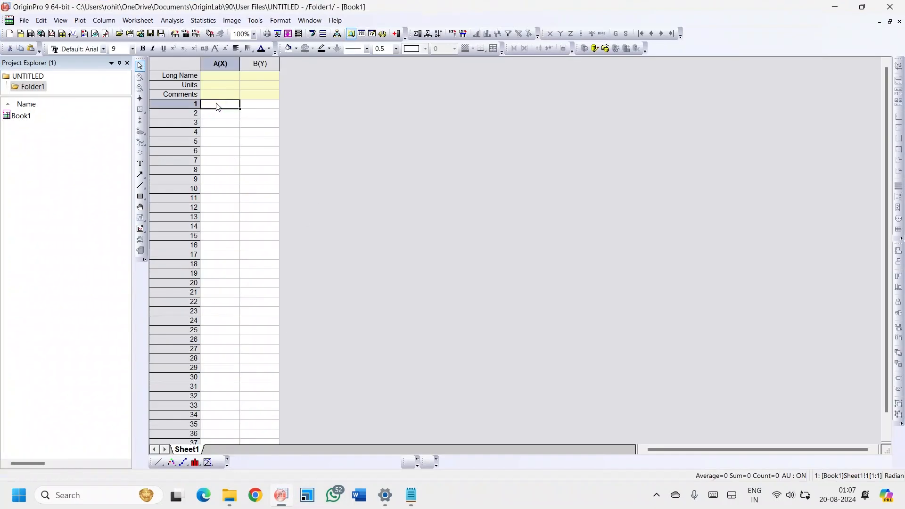
pyautogui.hotkey('ctrl', 'v')
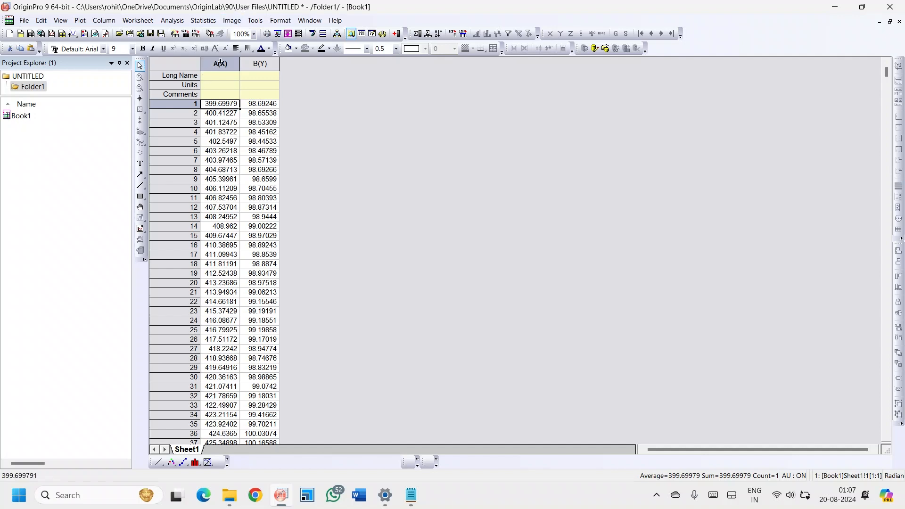
# - Plot worksheet columns A(X) and B(Y) as a line graph
pyautogui.click(221, 63)
pyautogui.keyDown('shift'); pyautogui.click(251, 62); pyautogui.keyUp('shift')
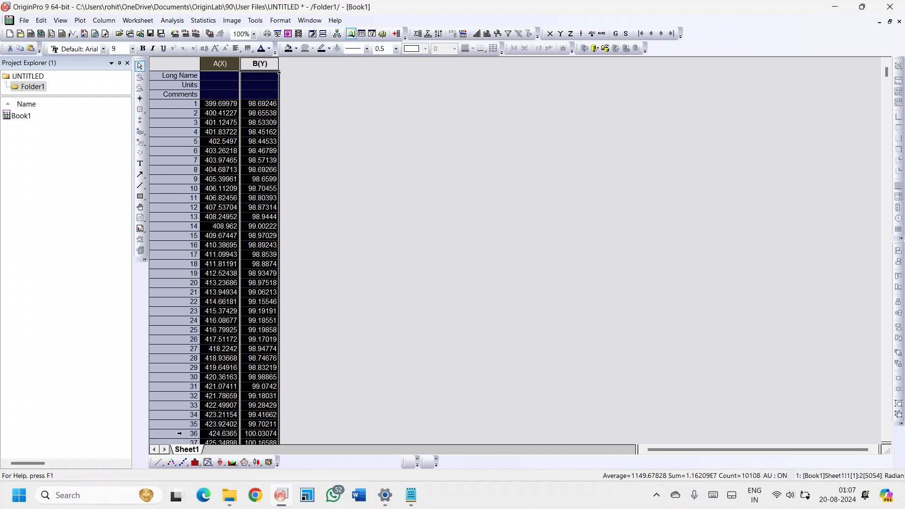
pyautogui.click(160, 464)
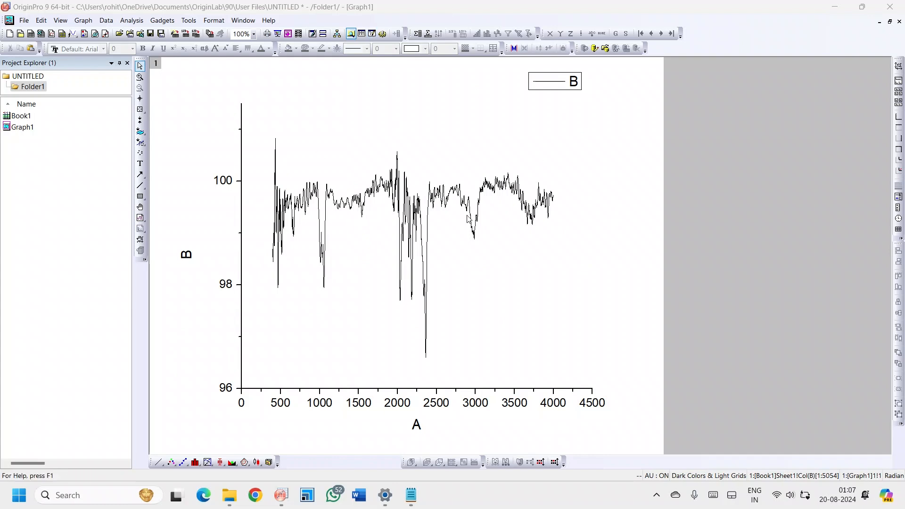
# - Smooth curve B with the Savitzky-Golay method, using 80 points of window and polynomial order 2
pyautogui.click(129, 23)
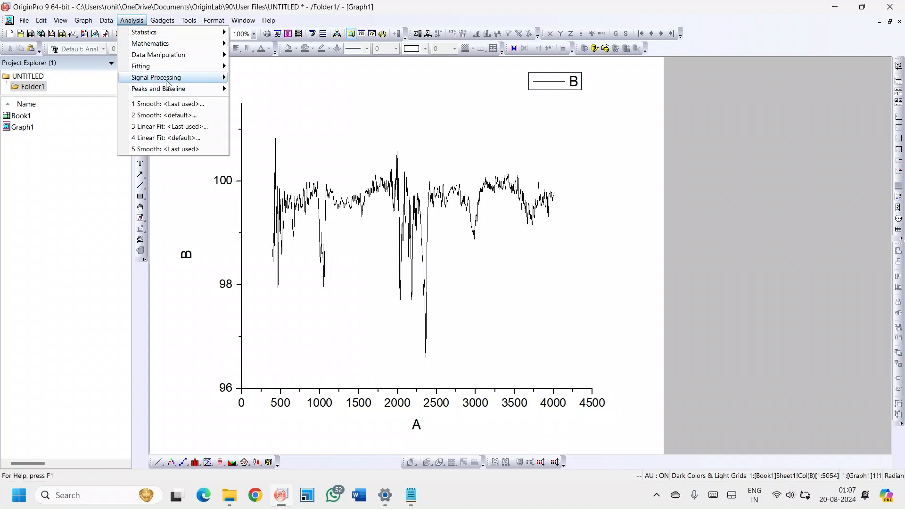
pyautogui.moveTo(180, 82)
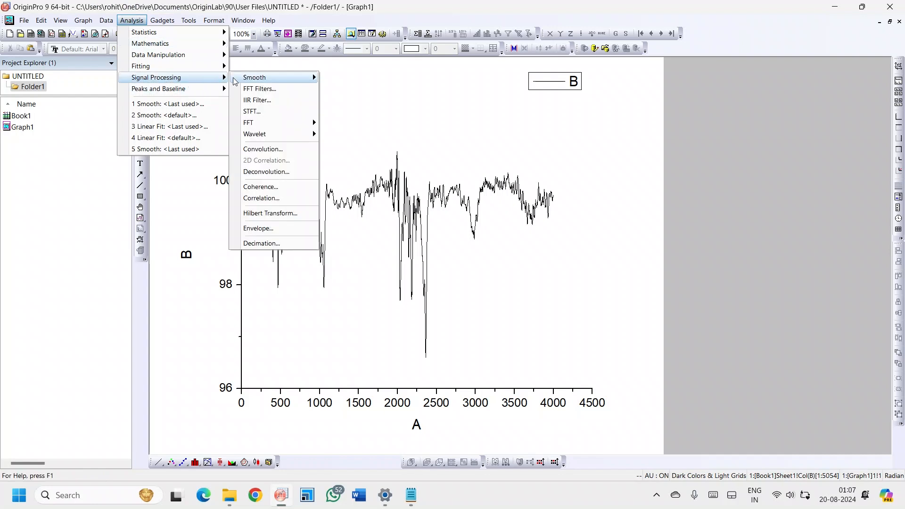
pyautogui.moveTo(276, 77)
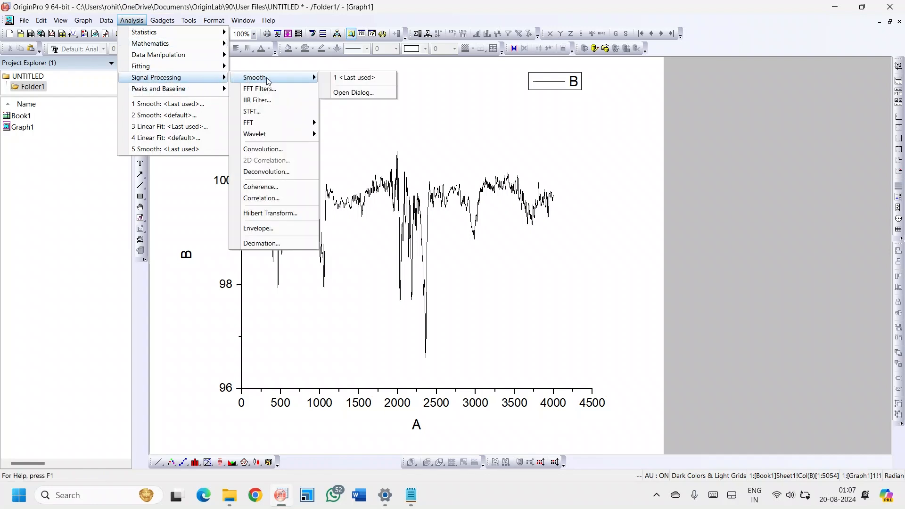
pyautogui.click(360, 91)
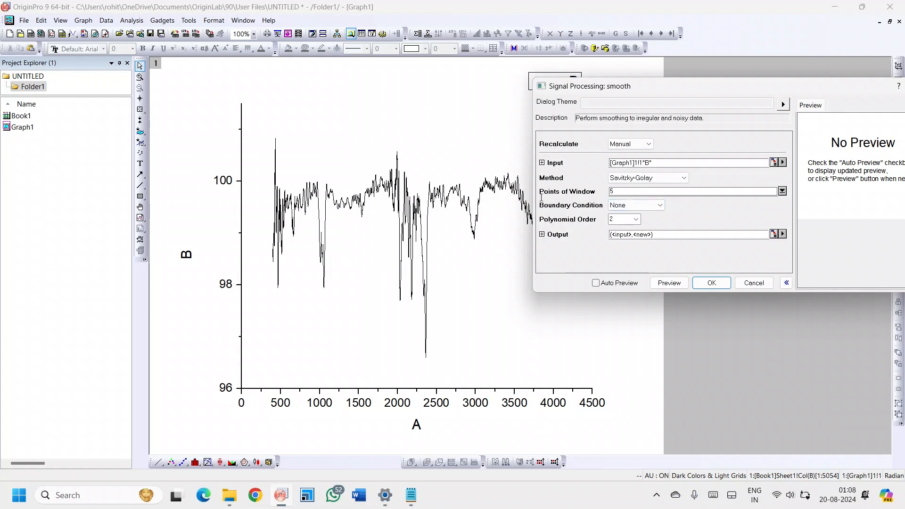
pyautogui.click(619, 192)
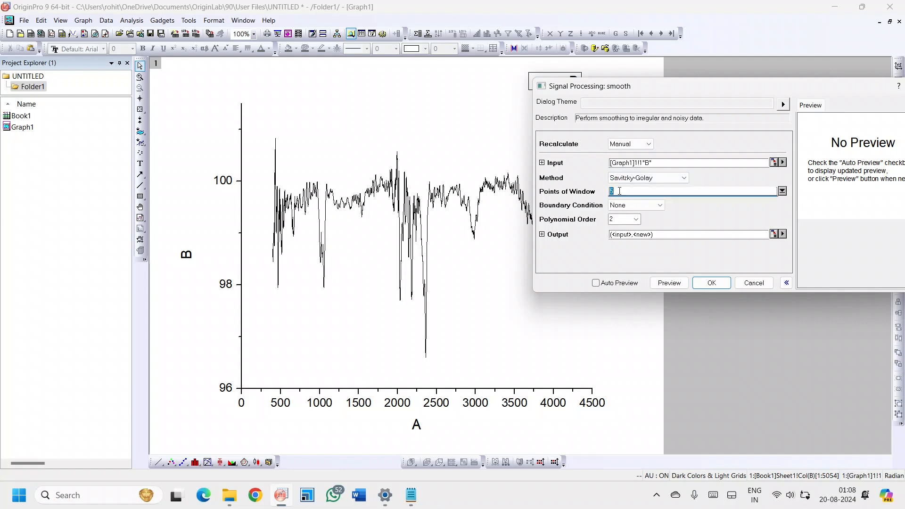
pyautogui.write('80')
pyautogui.click(710, 284)
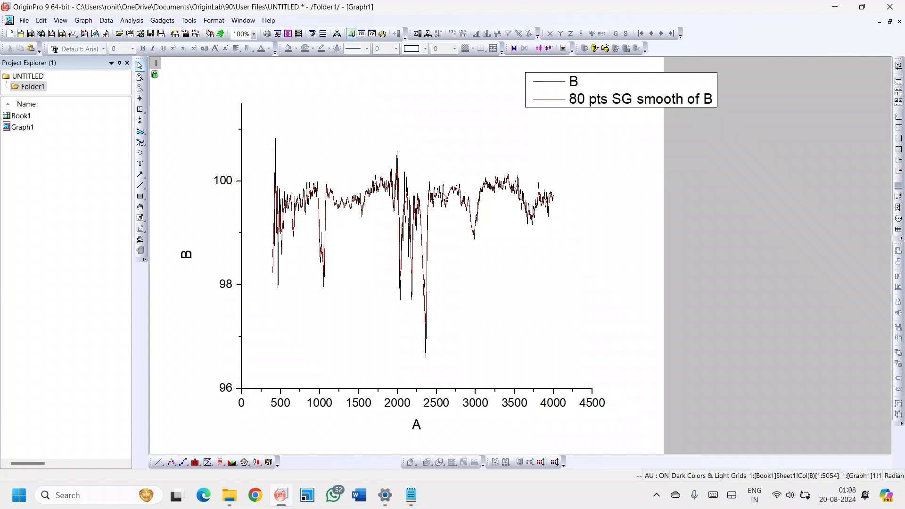
# - Hide the original B(Y) curve in the plot details so that only the smoothed curve is displayed
pyautogui.doubleClick(441, 200)
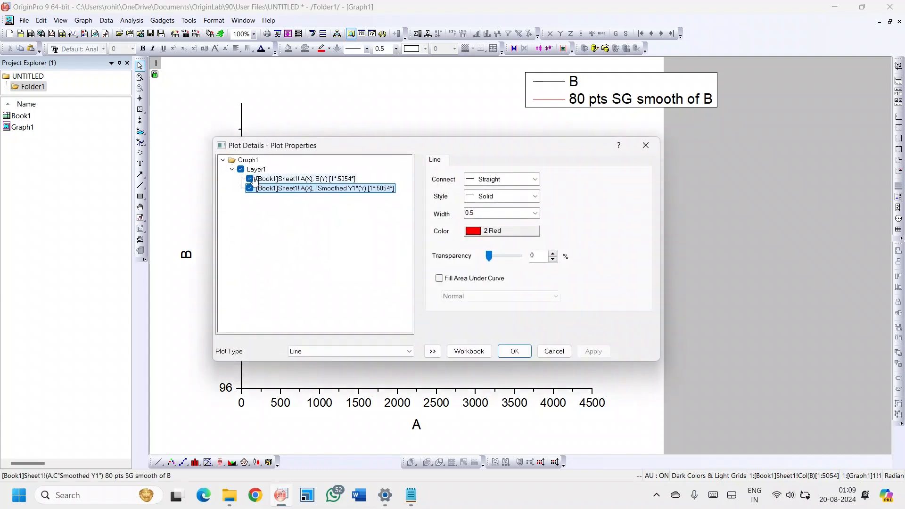
pyautogui.click(250, 180)
pyautogui.click(293, 176)
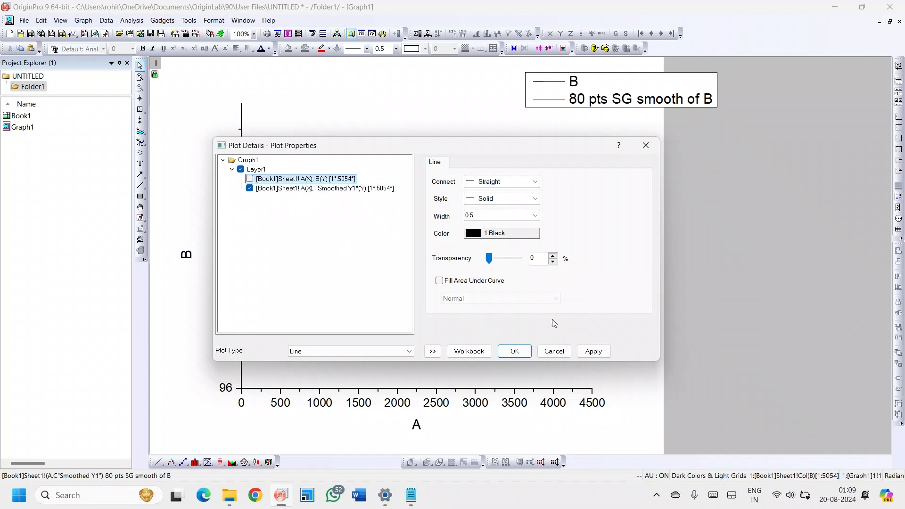
pyautogui.click(515, 351)
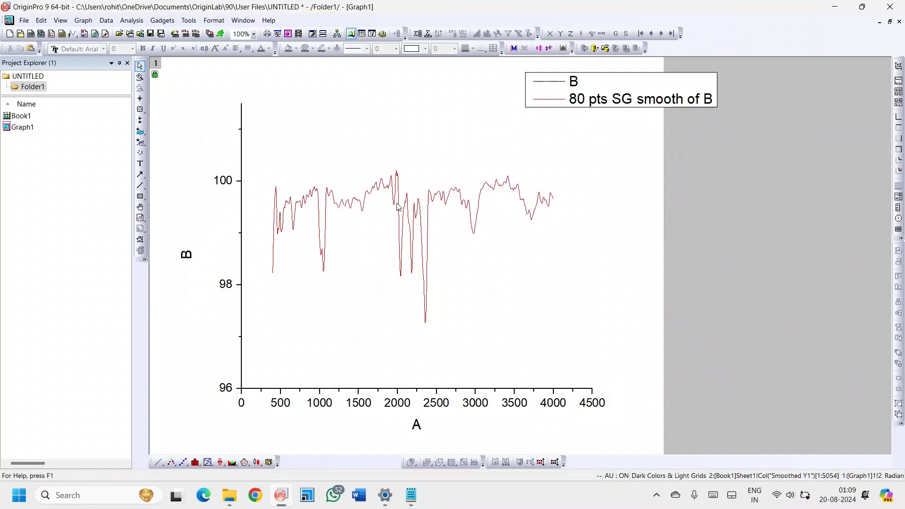
# - Display the original B(Y) curve again and hide the smoothed curve for comparison
pyautogui.doubleClick(395, 187)
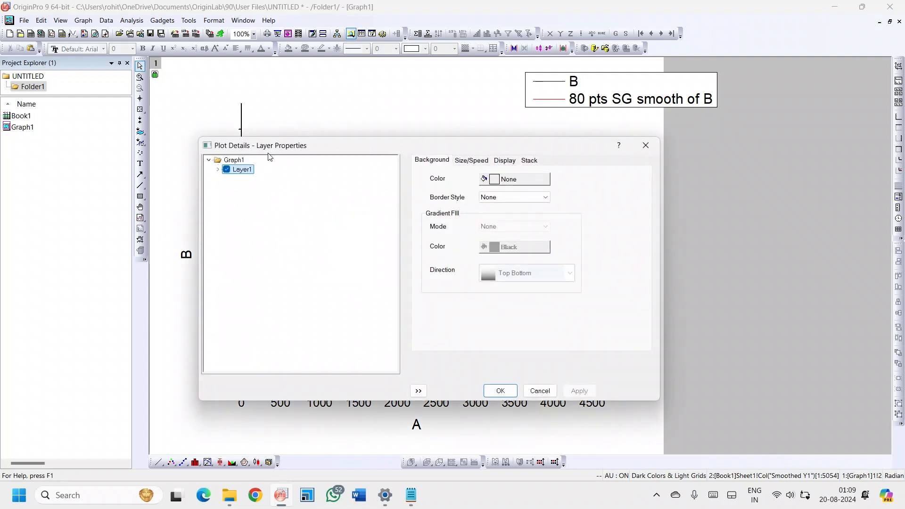
pyautogui.click(218, 169)
pyautogui.click(235, 180)
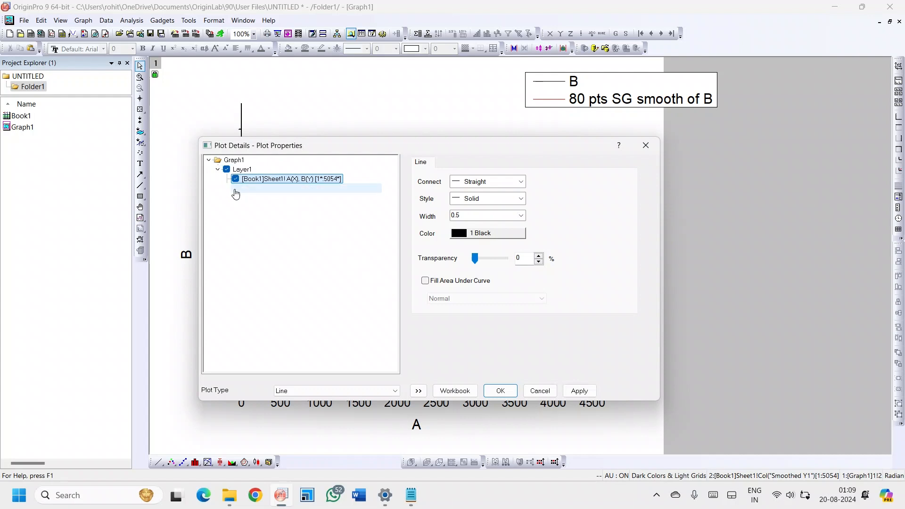
pyautogui.click(236, 188)
pyautogui.click(236, 189)
pyautogui.click(500, 391)
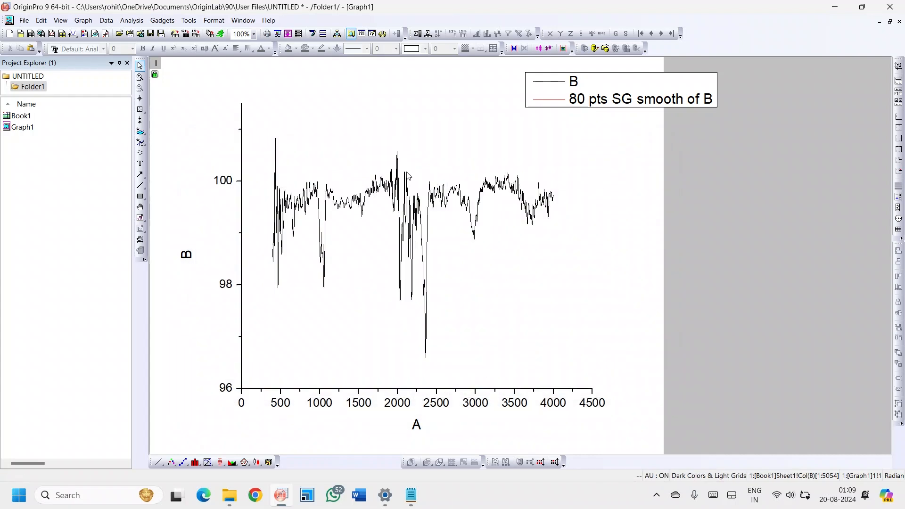
# - Switch the graph back to the smoothed curve and hide the original B(Y) curve
pyautogui.doubleClick(397, 194)
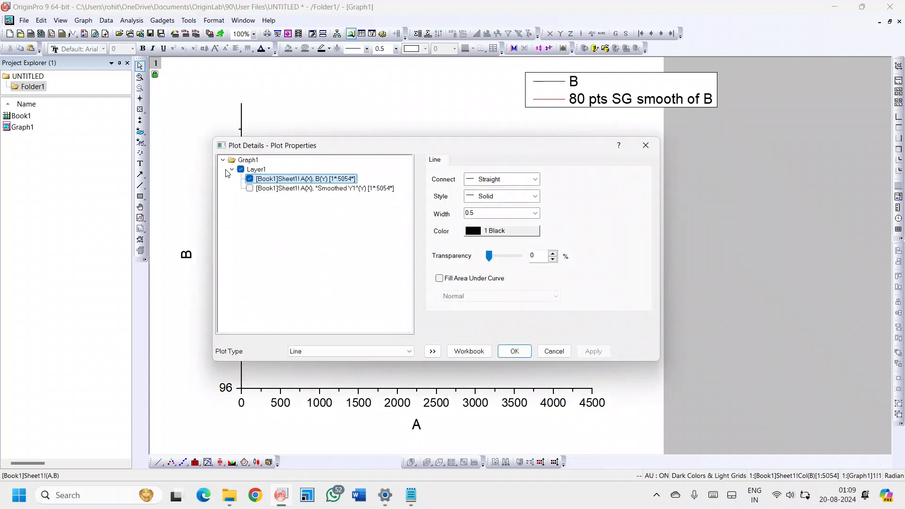
pyautogui.click(249, 188)
pyautogui.click(250, 179)
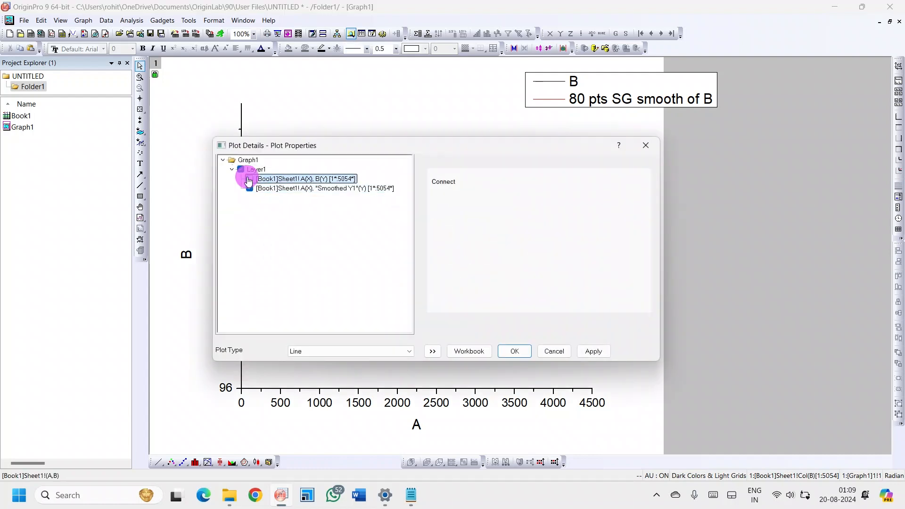
pyautogui.click(515, 351)
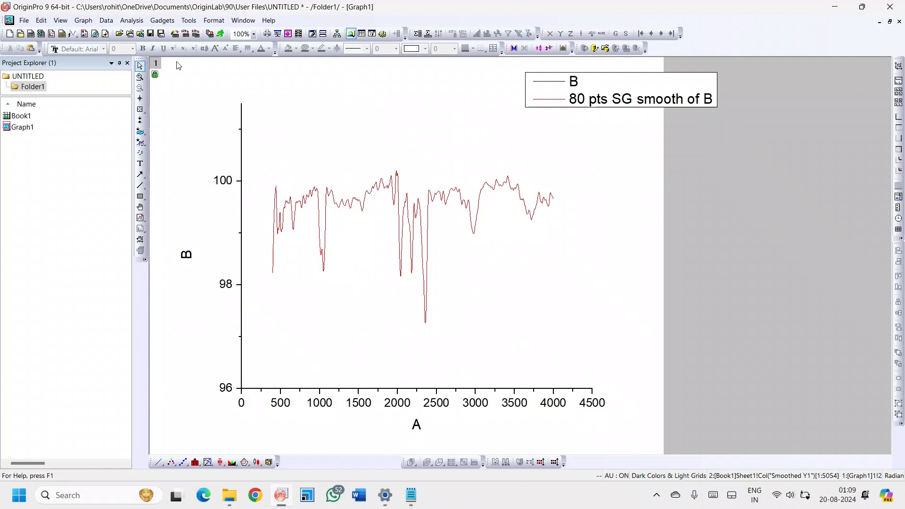
pyautogui.click(136, 24)
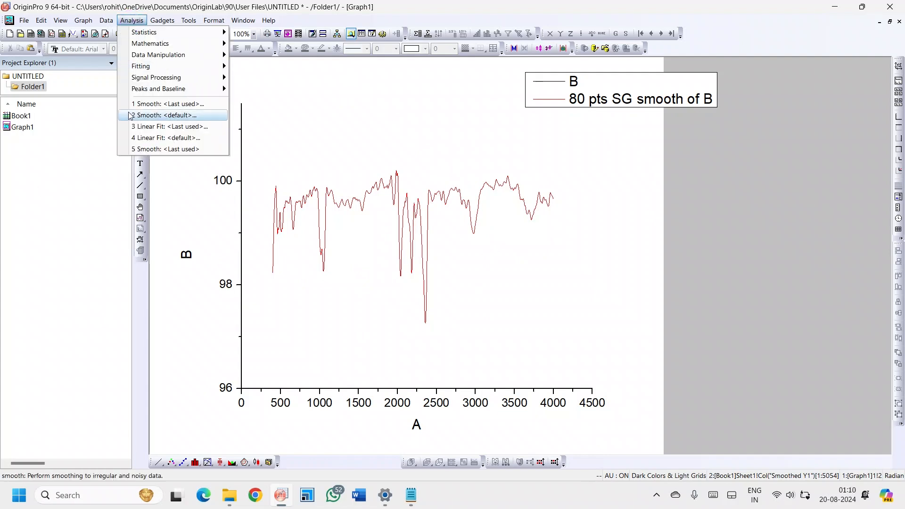
pyautogui.moveTo(170, 78)
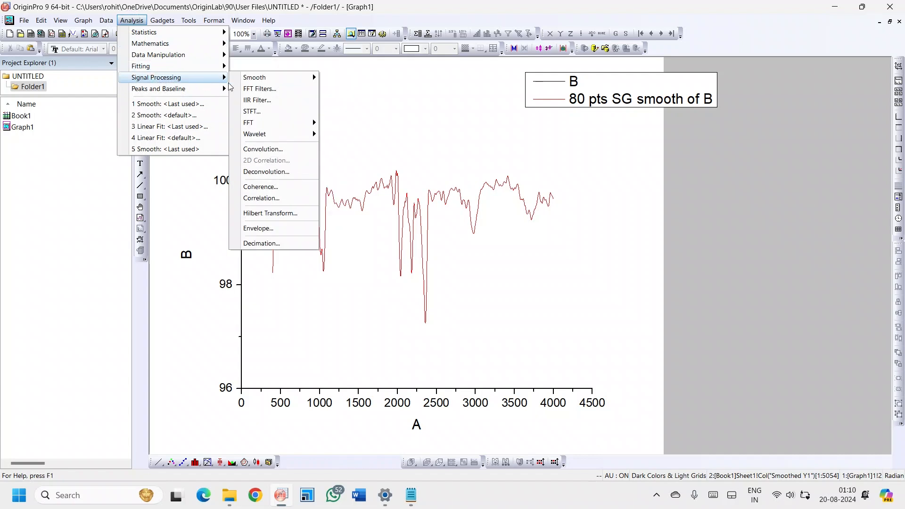
pyautogui.moveTo(279, 79)
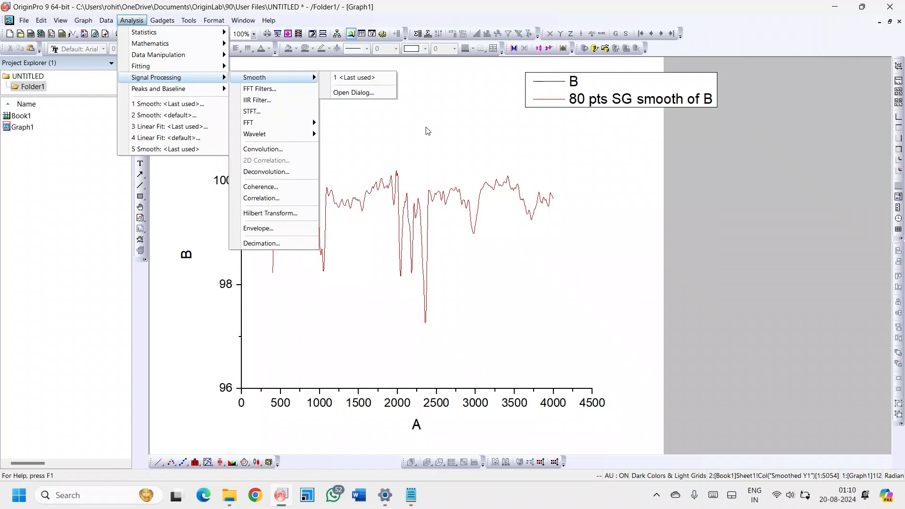
pyautogui.click(599, 267)
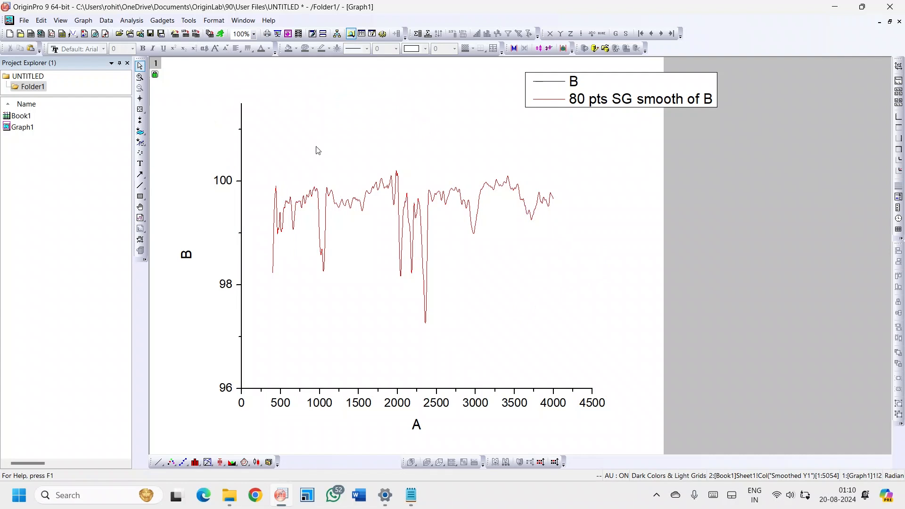
pyautogui.click(568, 19)
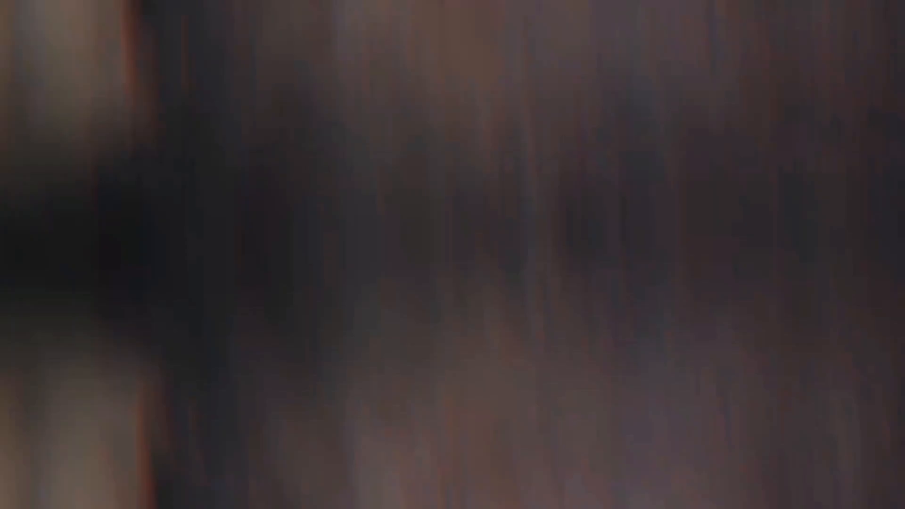